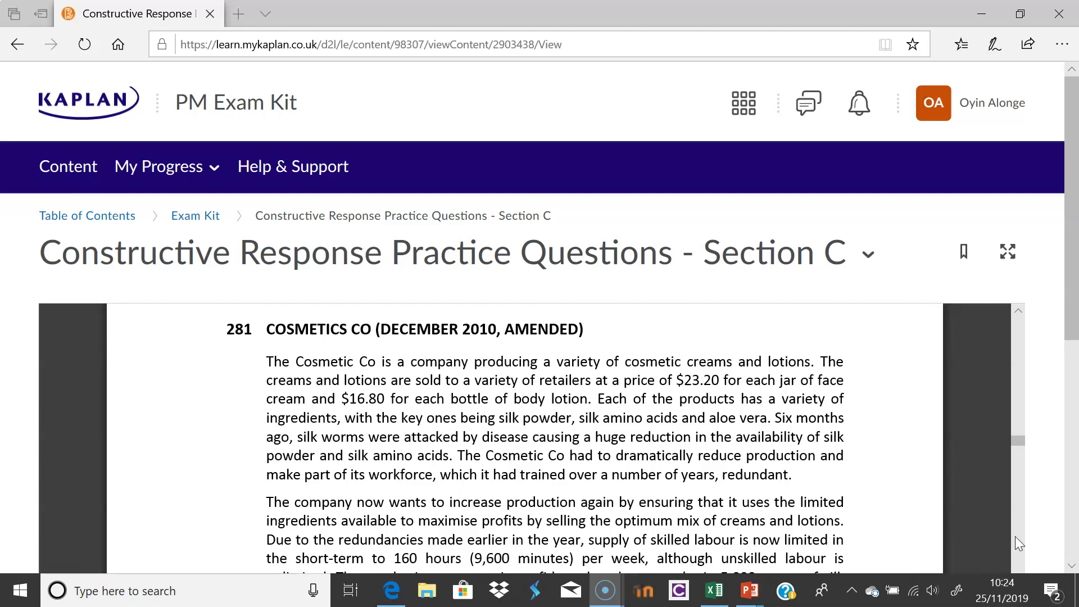
Step: Read exam question 281 Cosmetics Co, from the scenario text through the product information table to the linear programming graph
scroll(1015, 537, "down", 5)
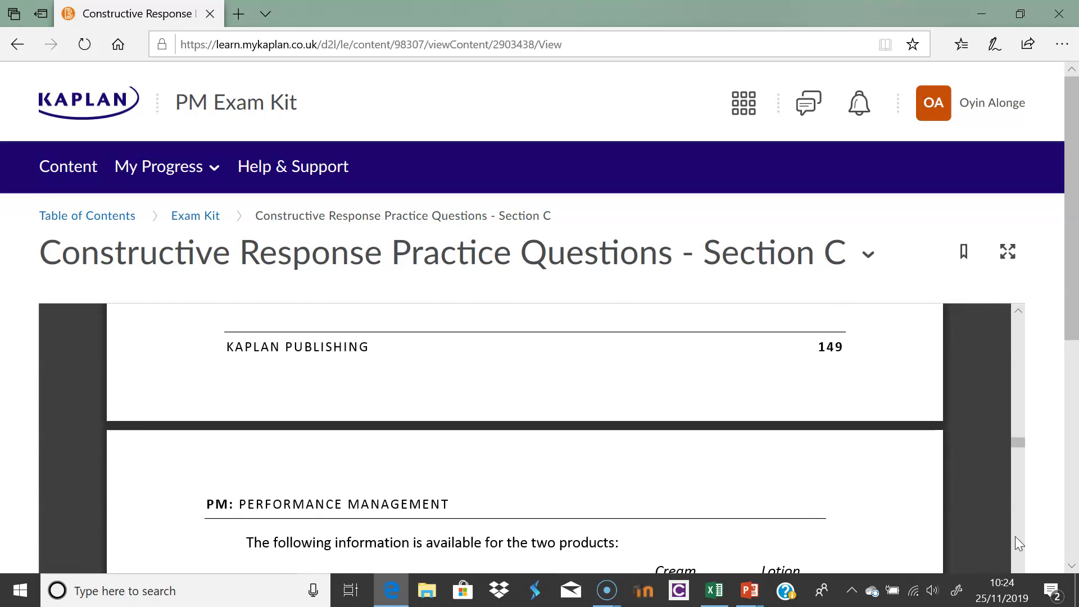
left_click(1018, 313)
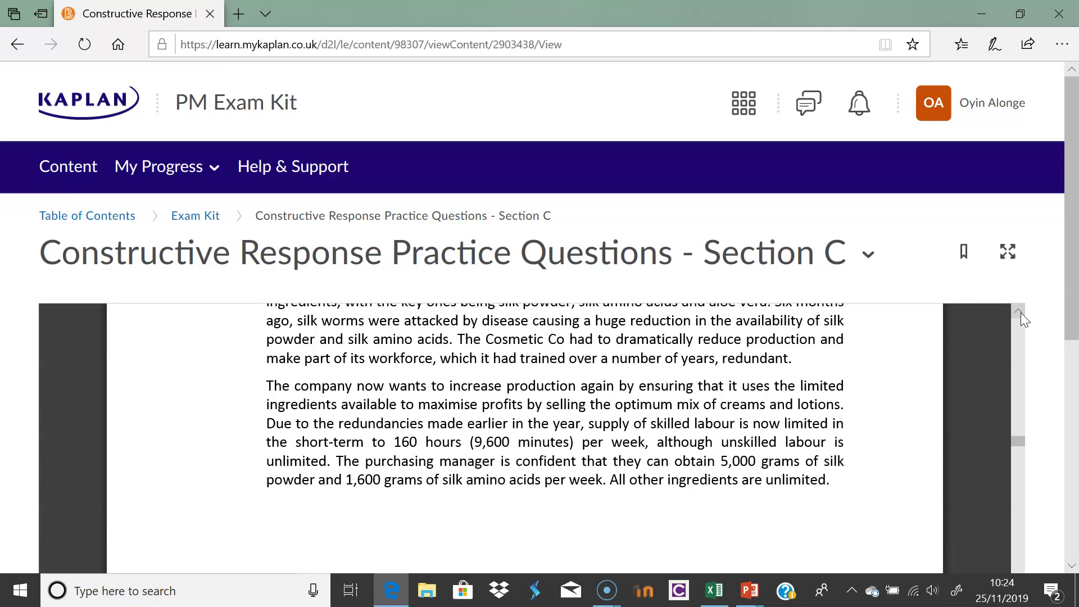
left_click_drag(1018, 440, 1020, 480)
left_click(1020, 485)
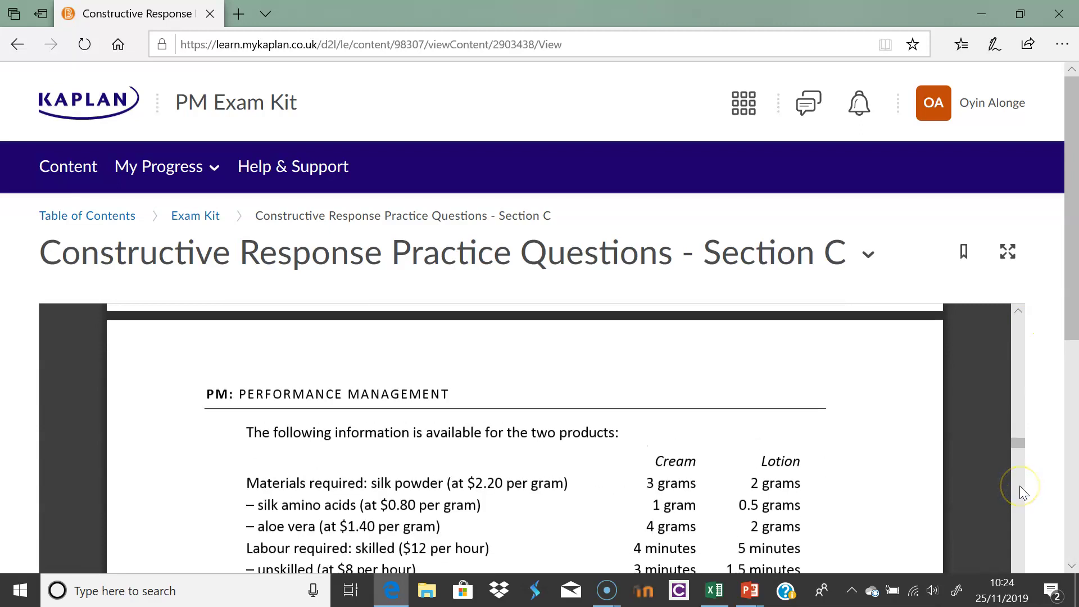
left_click(1013, 557)
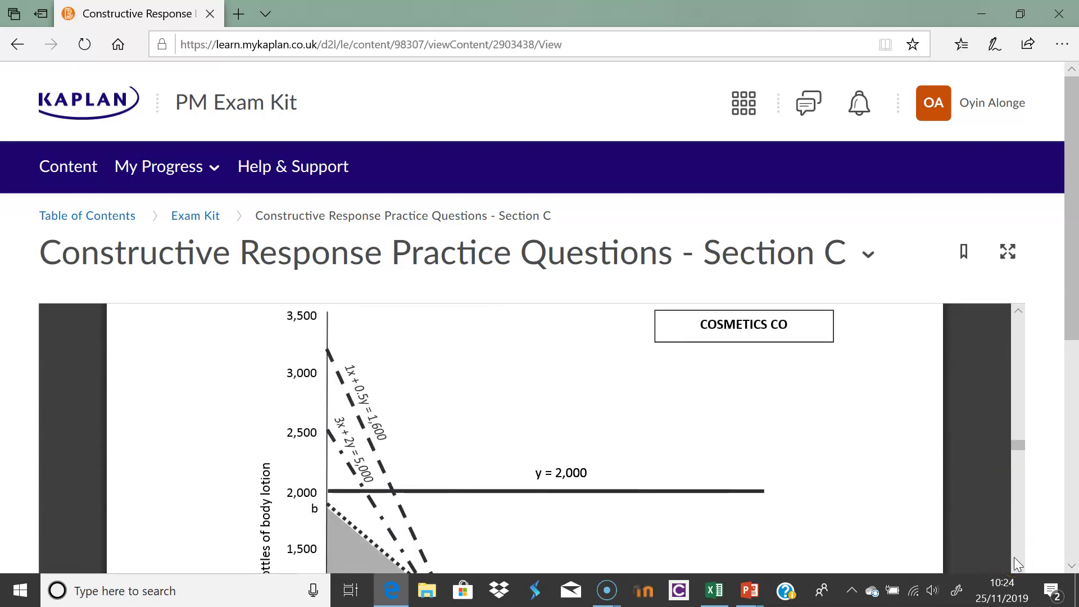
Step: Switch to the Excel workbook and review the limitations and unlimited resources listed on sheet 281
left_click(718, 590)
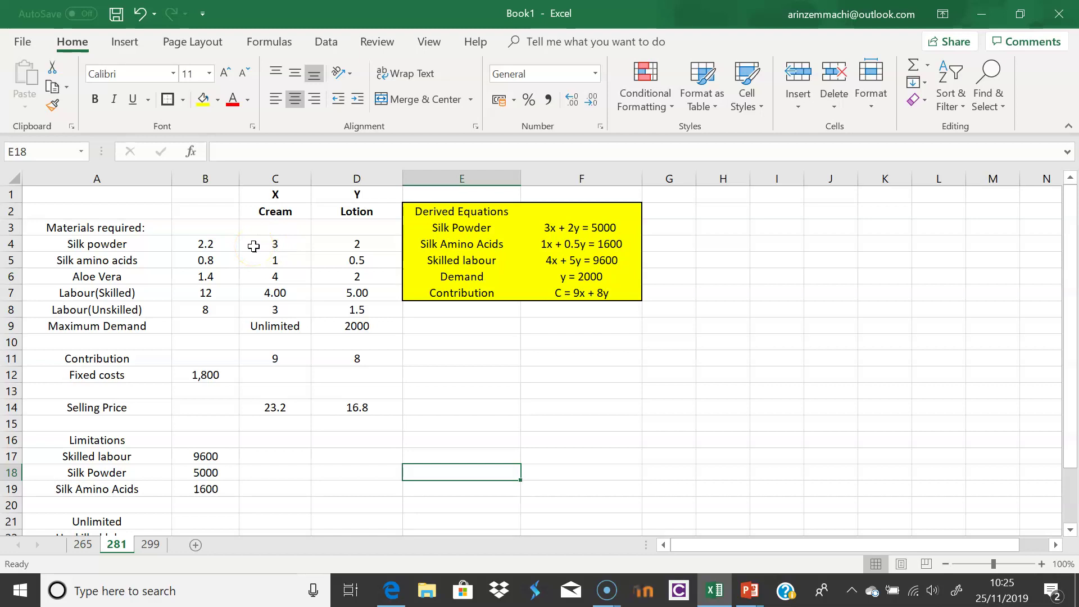
left_click(191, 458)
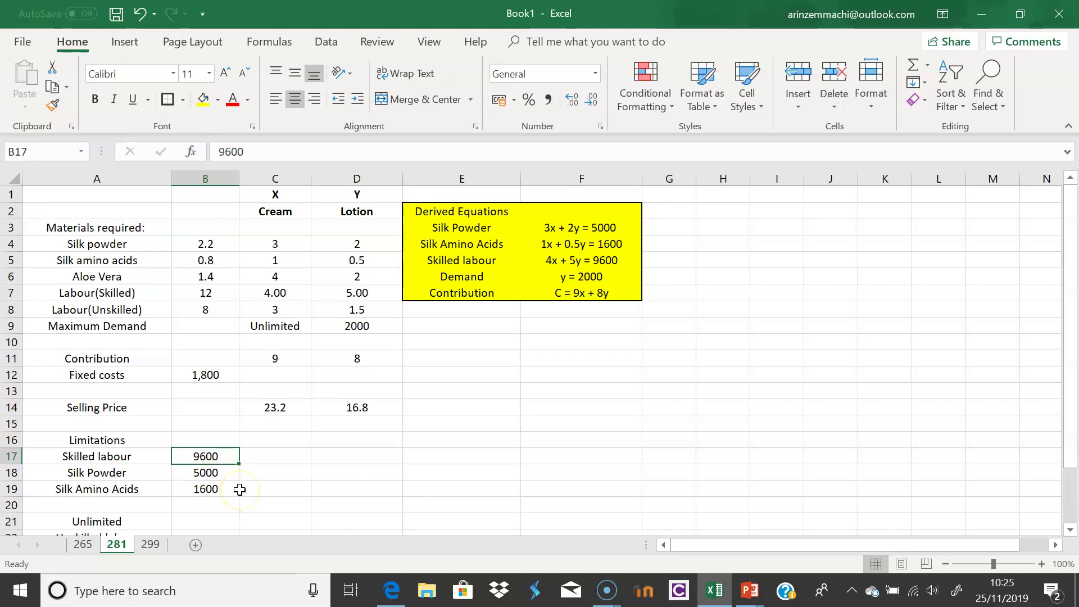
left_click(185, 476)
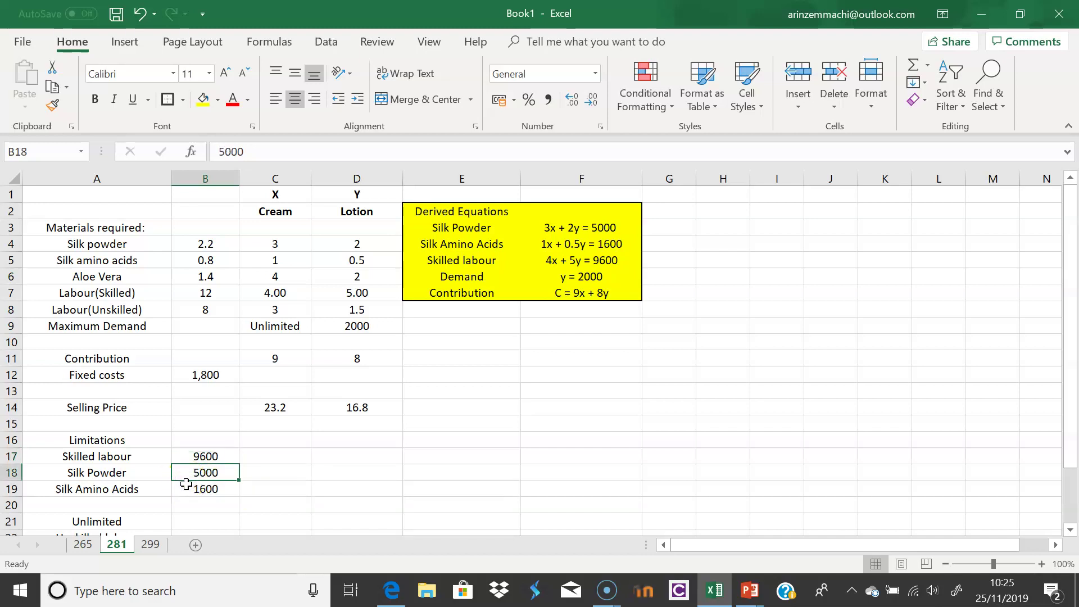
left_click(187, 487)
key("Down")
key("Down")
key("Down")
key("Down")
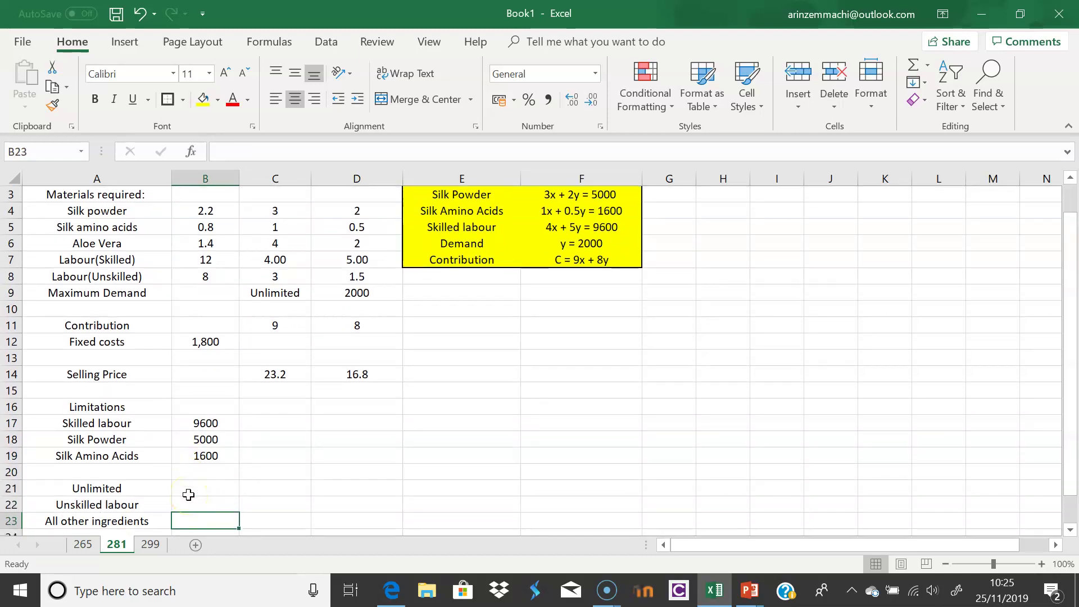
Step: Examine the Cream column's material, labour and demand figures up to its heading
key("Up")
key("Up")
key("Up")
key("Up")
key("Up")
key("Up")
key("Up")
key("Up")
key("Up")
key("Up")
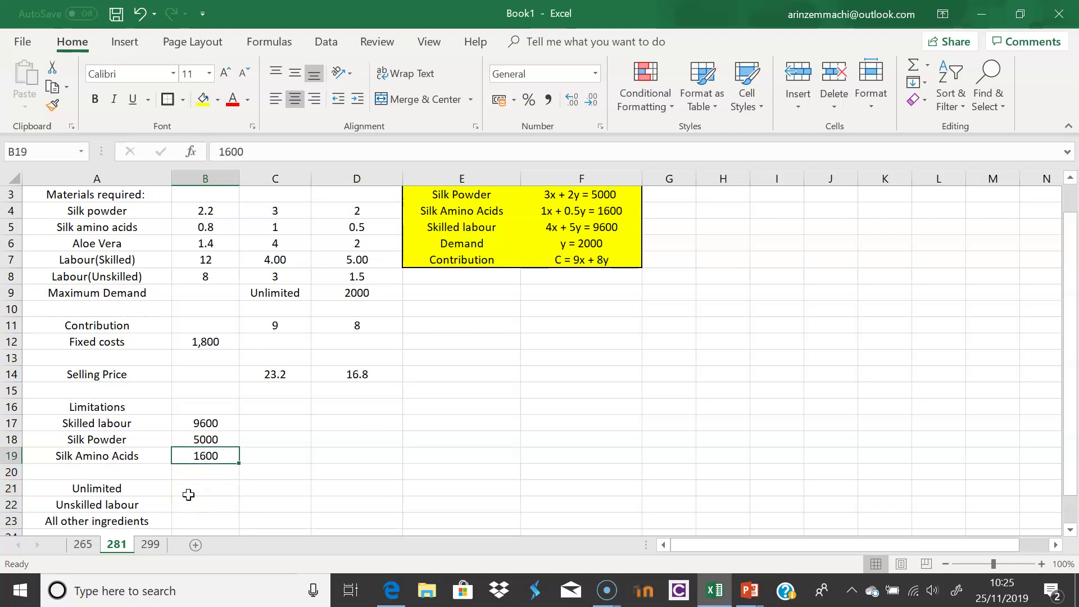
key("Up")
key("Up")
key("Up")
key("Up")
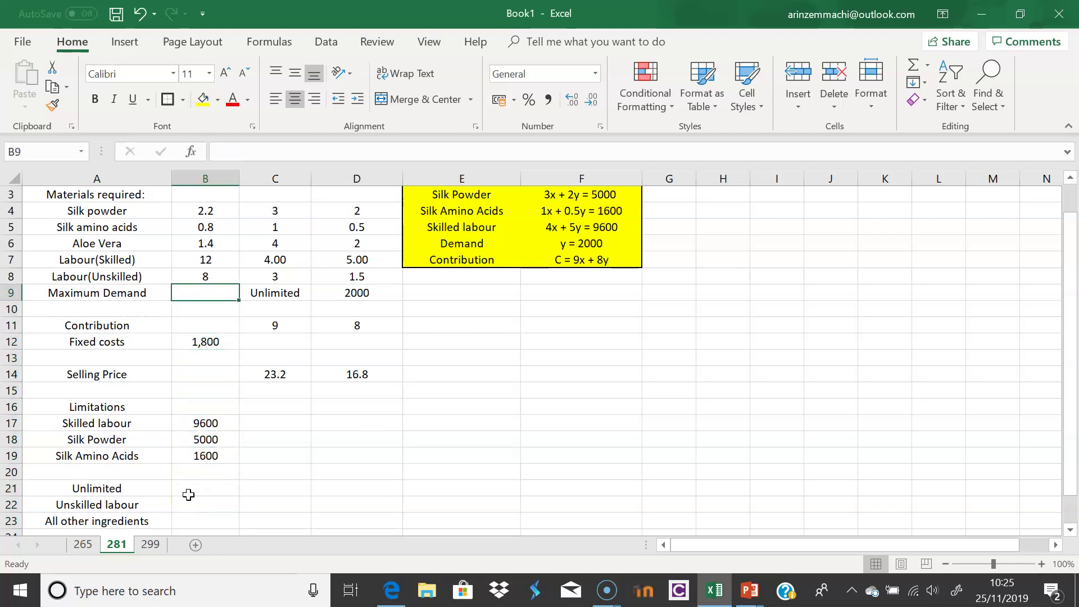
key("Right")
key("Up")
key("Up")
key("Up")
key("Up")
key("Up")
key("Up")
key("Up")
key("Up")
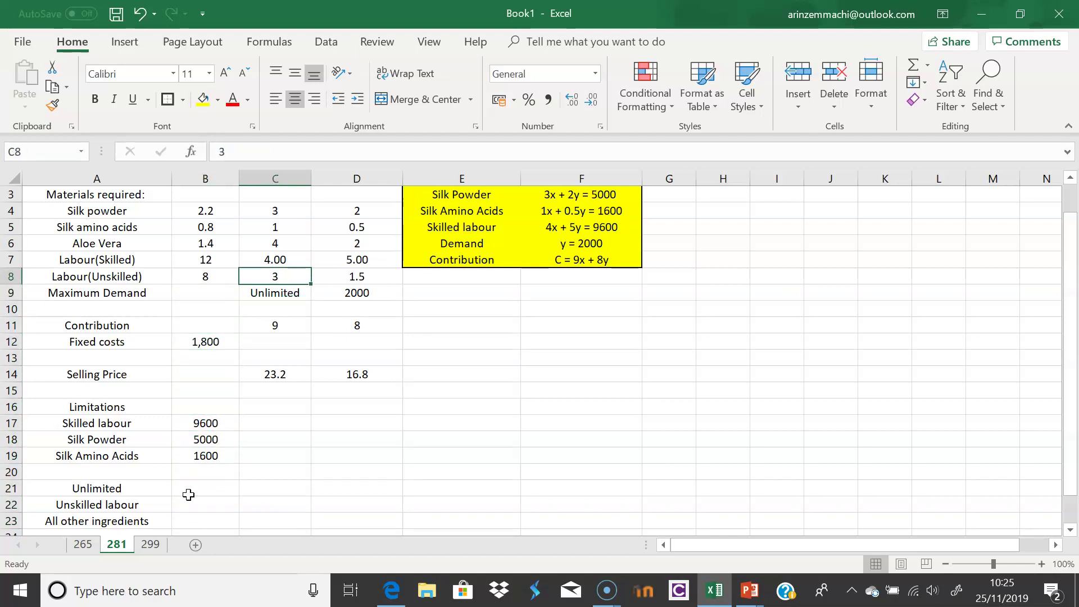
key("Down")
key("Down")
key("Down")
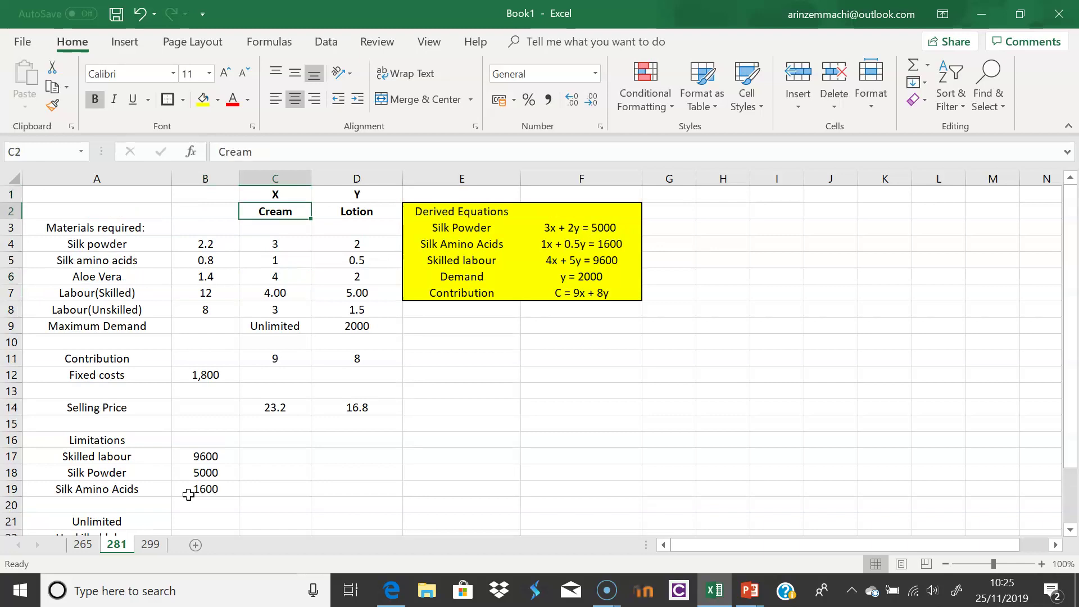
Step: Examine the lotion's maximum demand and the contribution of both cream and lotion
left_click(357, 325)
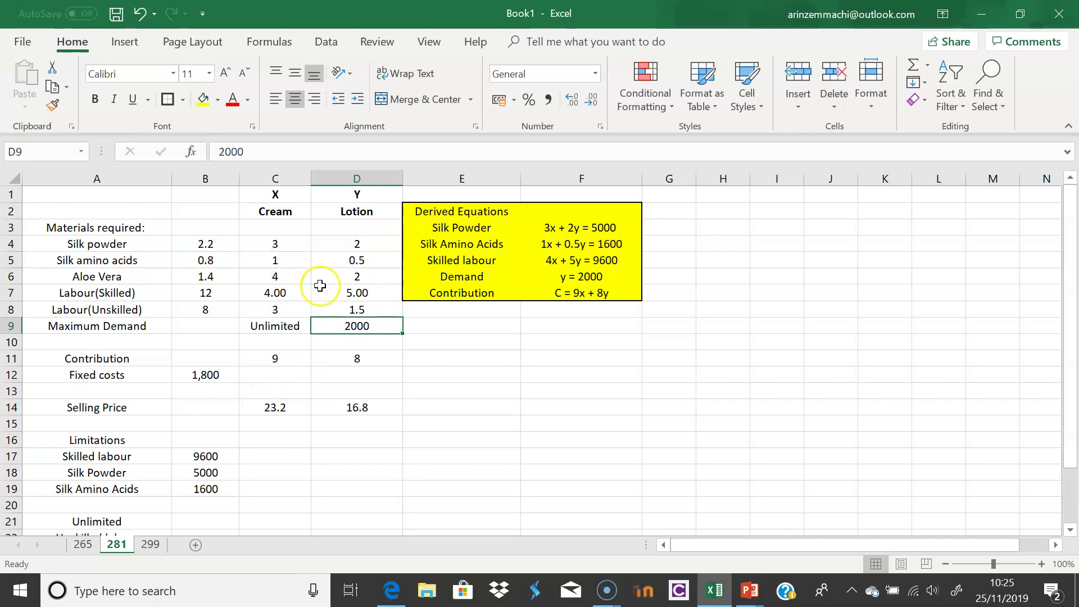
left_click(264, 362)
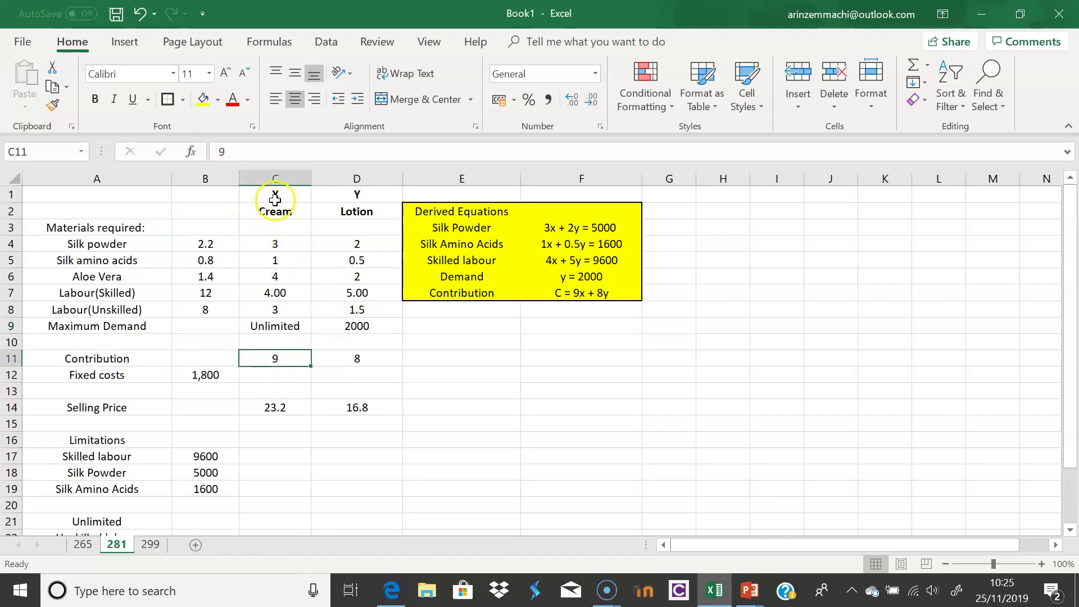
left_click(352, 360)
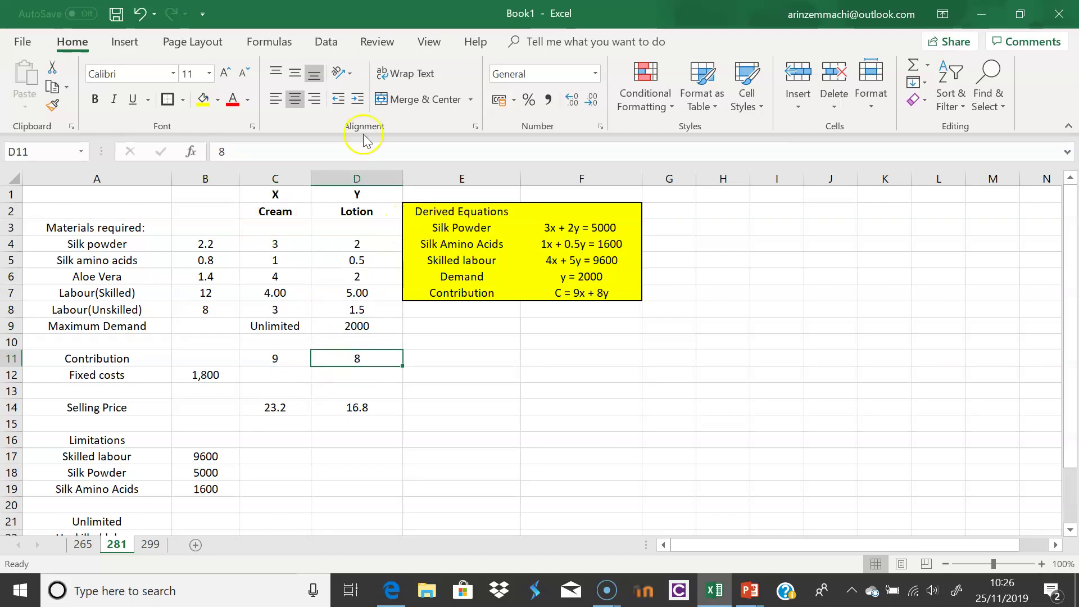
Step: Highlight the Contribution row across cells A11:D11 with a yellow fill
left_click(76, 357)
left_click_drag(177, 355, 332, 364)
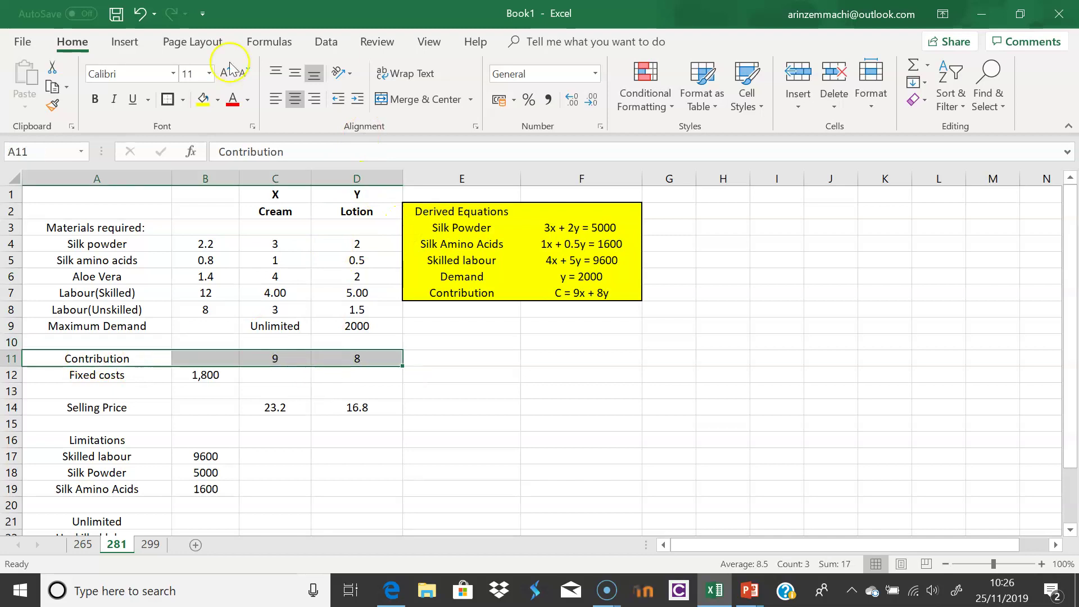
left_click(209, 100)
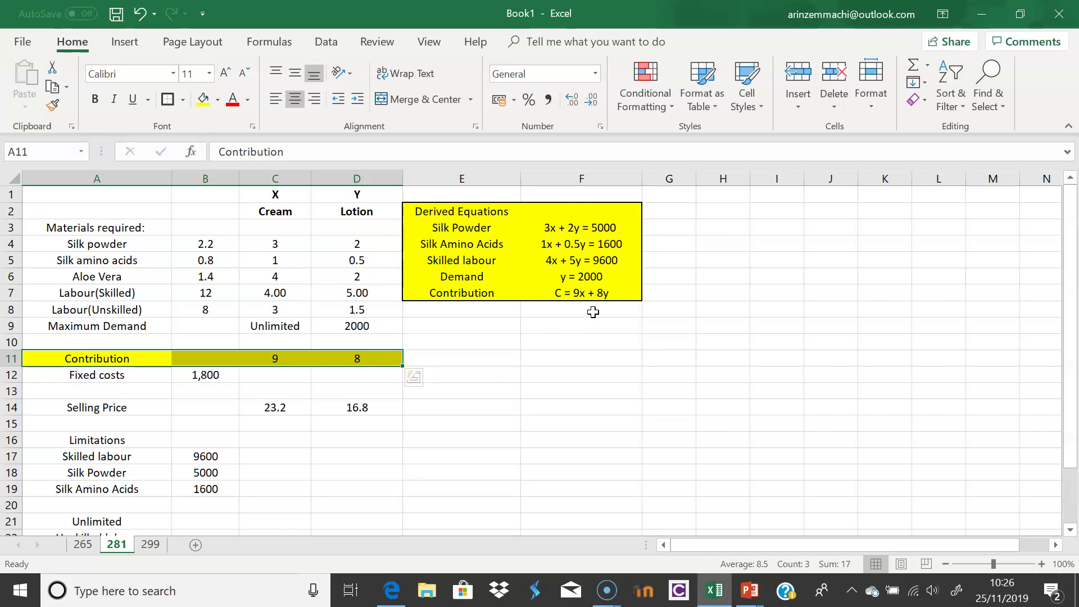
Step: Compare the derived equations for demand, silk powder and silk amino acids with the limits and the usage per product
left_click(562, 280)
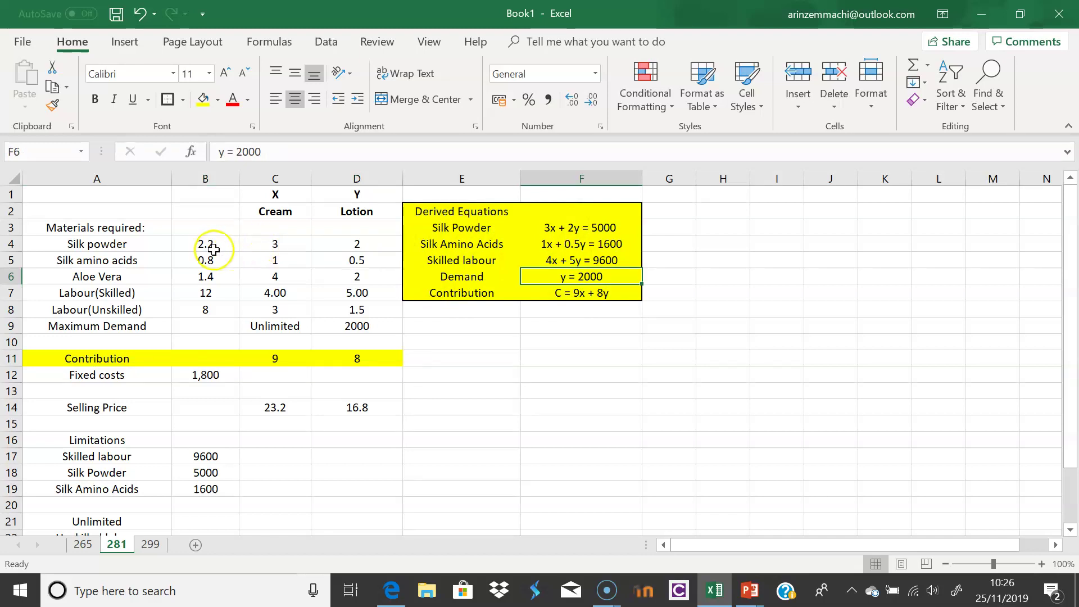
left_click(187, 476)
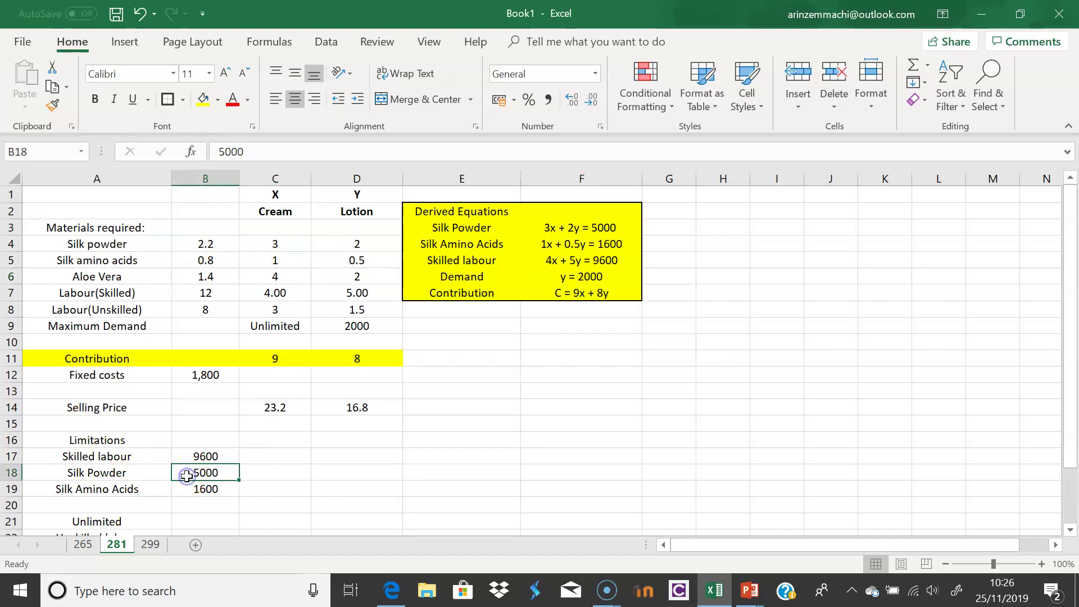
left_click(259, 248)
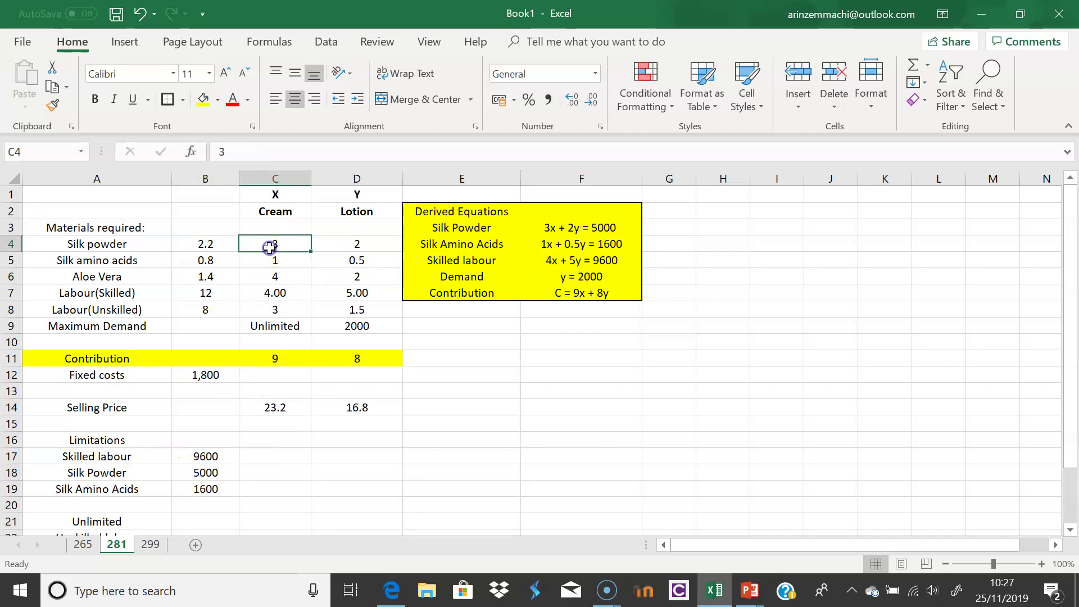
left_click(275, 197)
type("X")
key("ctrl+Return")
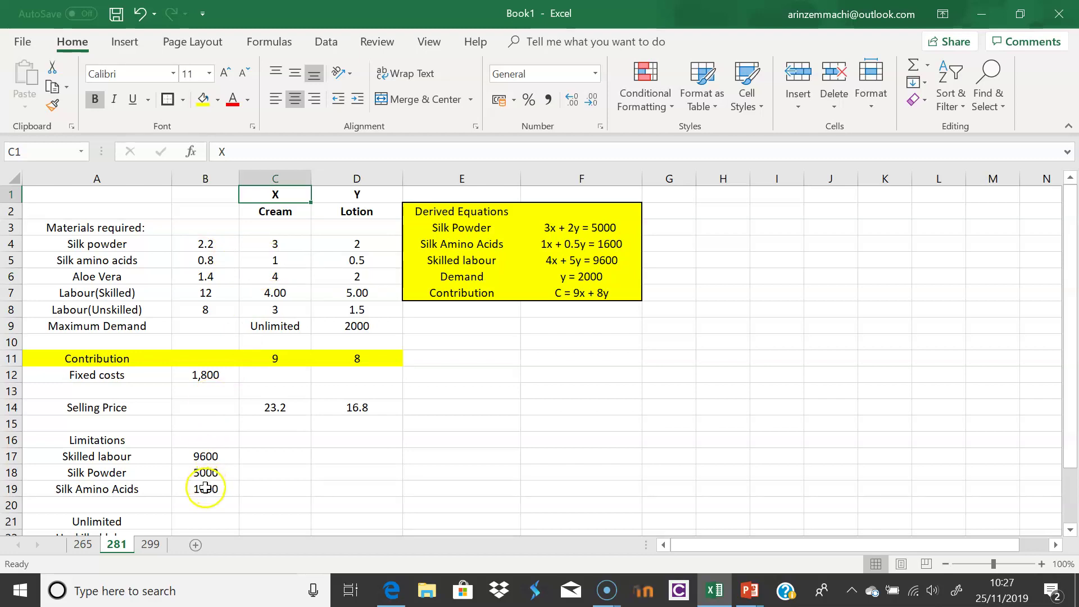
left_click(268, 261)
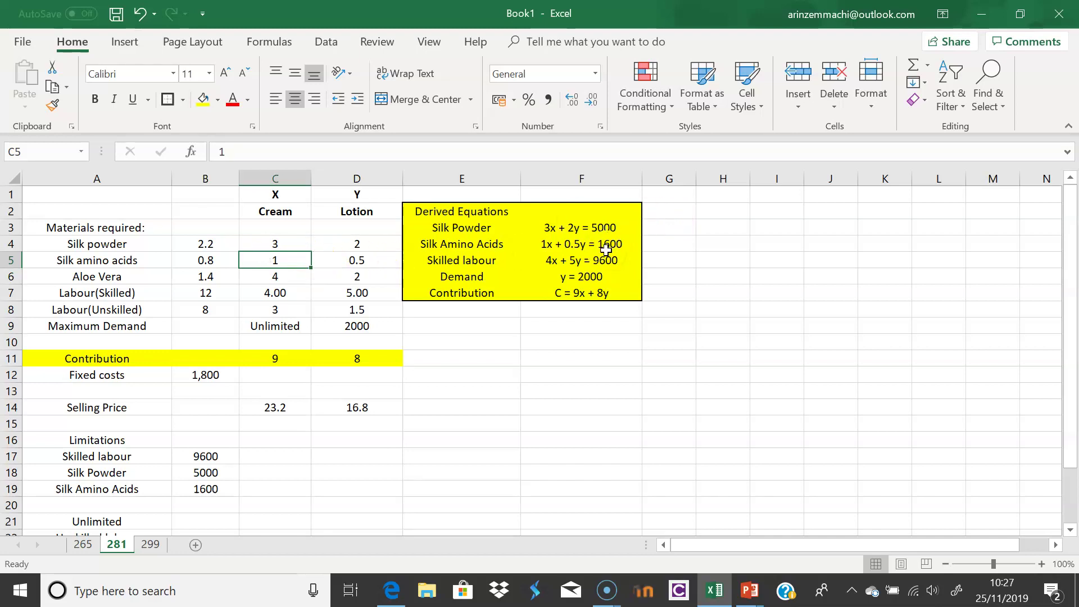
left_click(357, 261)
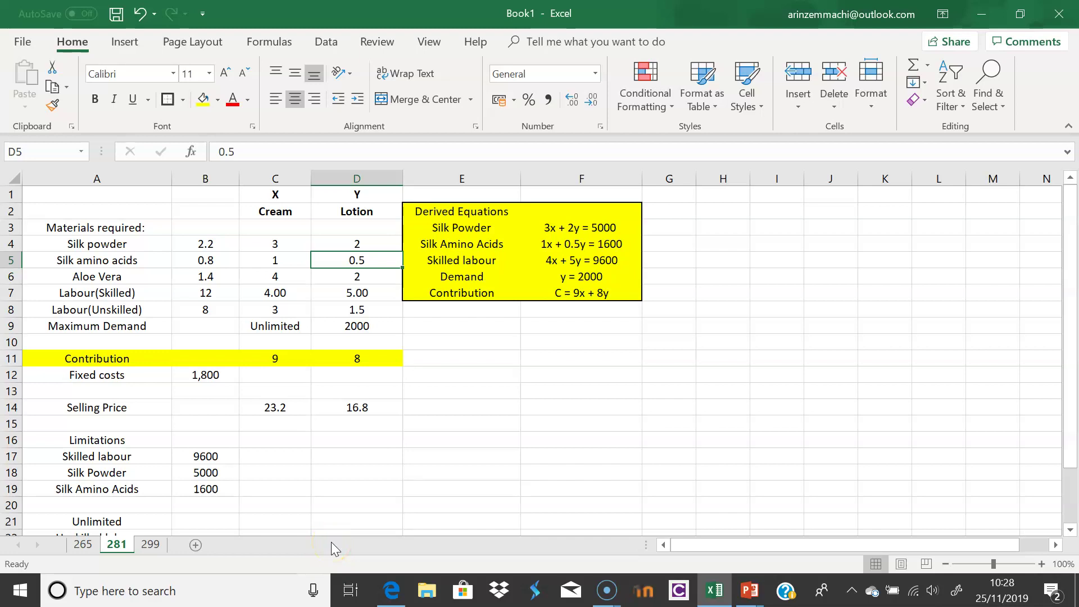
Step: Review the cream and lotion selling prices, then the limitations, unlimited resources and optimal point note further down the sheet
left_click(263, 407)
key("Right")
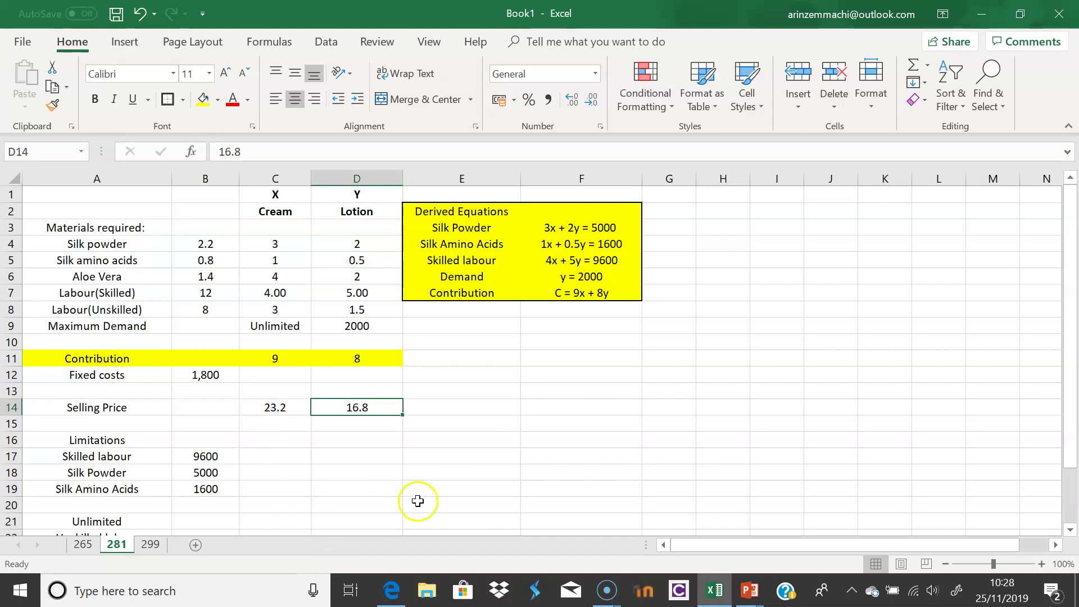
key("Down")
key("Down")
key("Down")
key("Down")
key("Down")
key("Down")
key("Down")
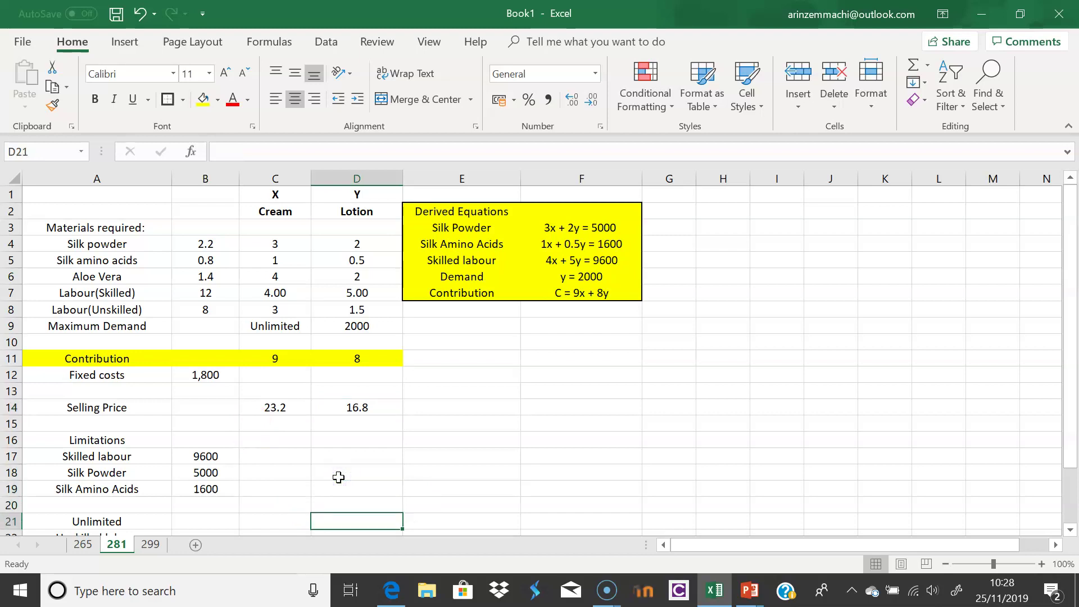
key("Down")
key("Down")
key("Down")
key("Down")
key("Down")
key("Down")
key("Down")
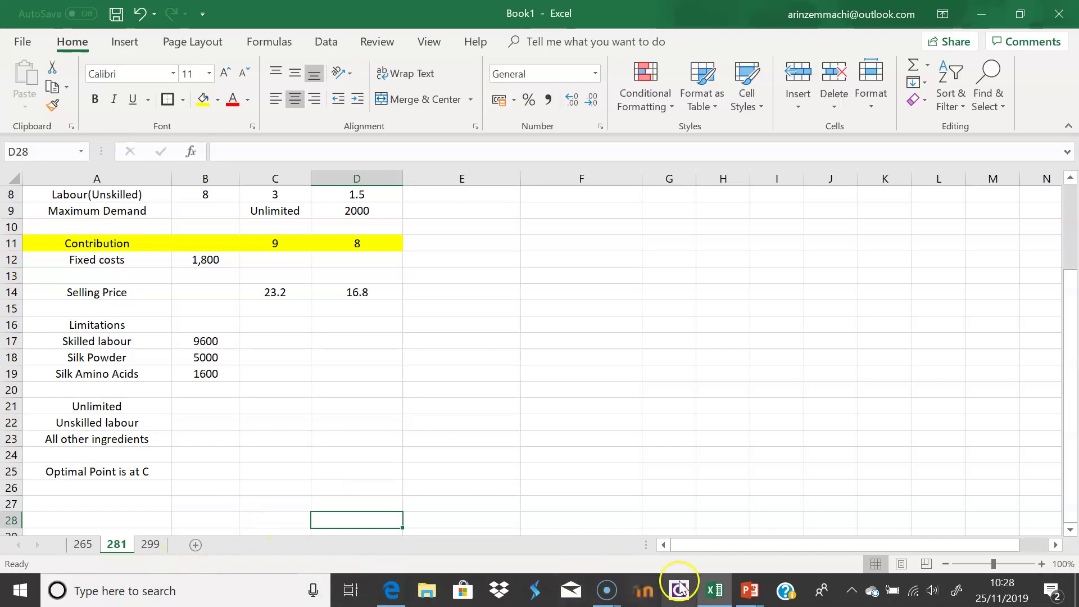
Step: Switch to the browser and examine the Cosmetics Co graph down to its feasible region and horizontal axis
left_click(385, 584)
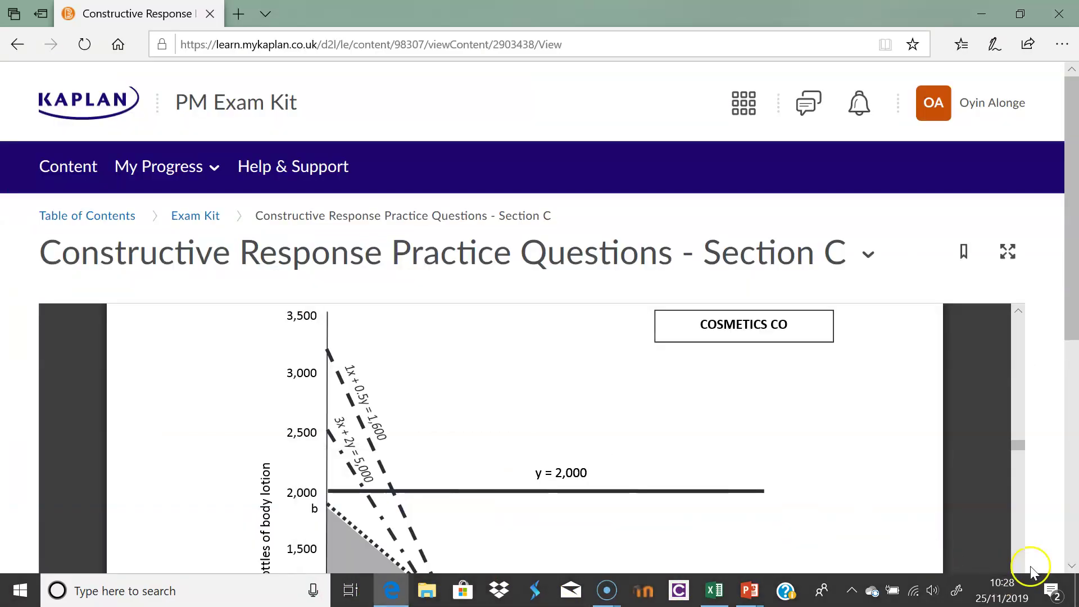
scroll(645, 335, "down", 6)
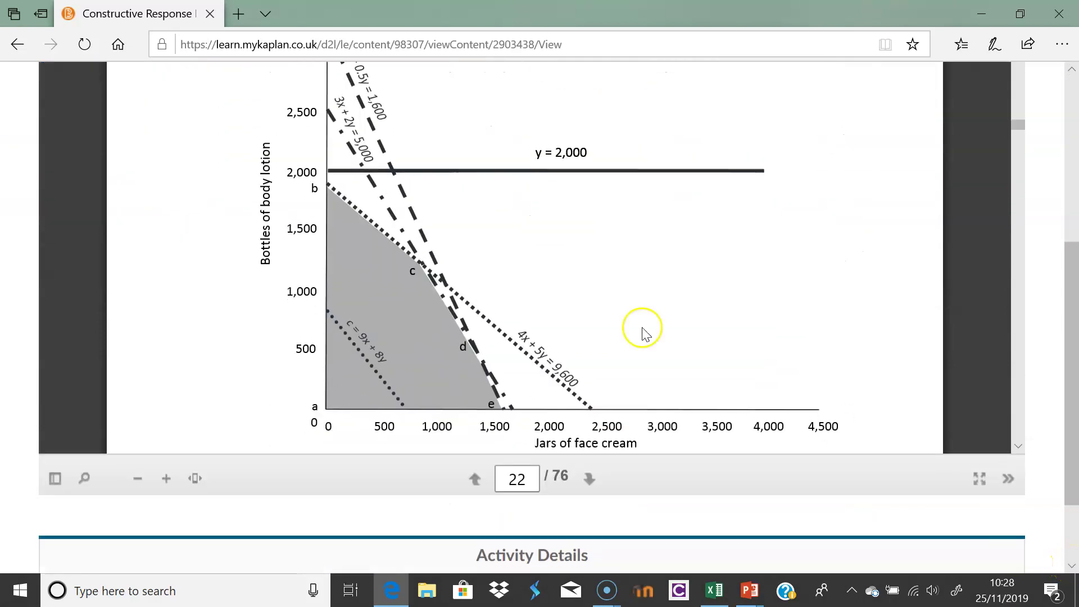